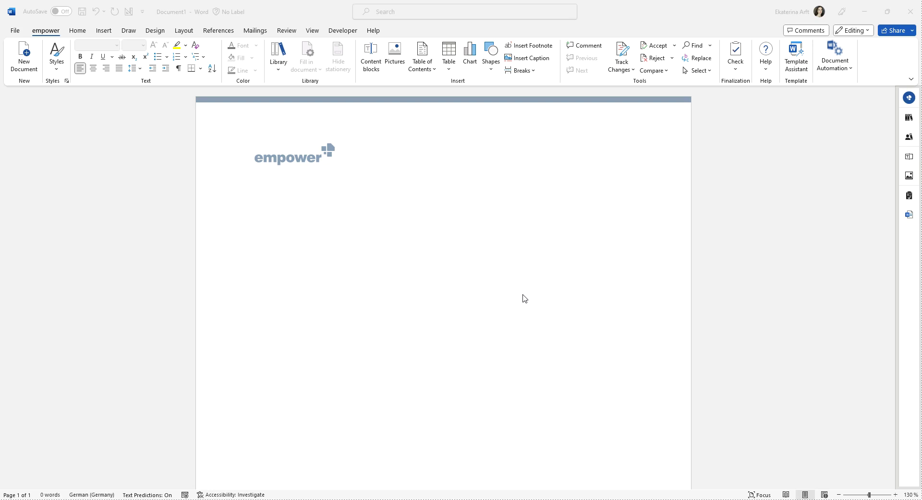
Step: Type the heading 'Project Proposal' on the first line and select it
click(415, 187)
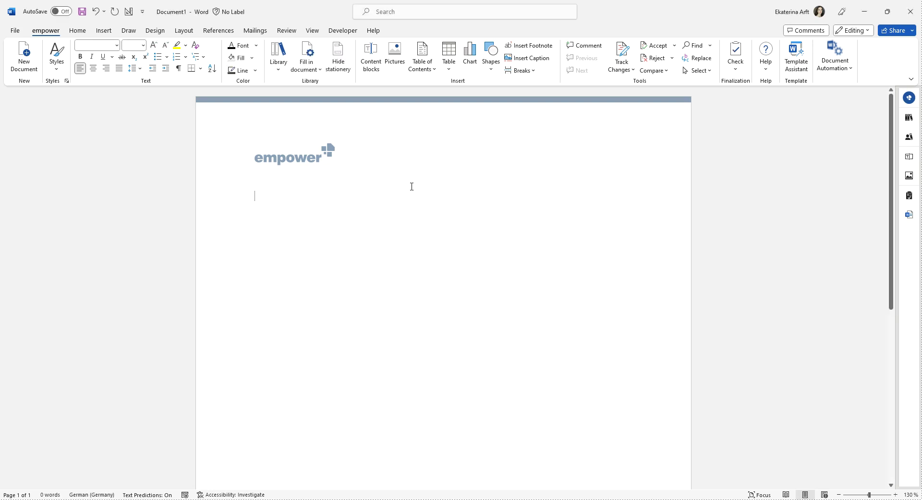
text(Project )
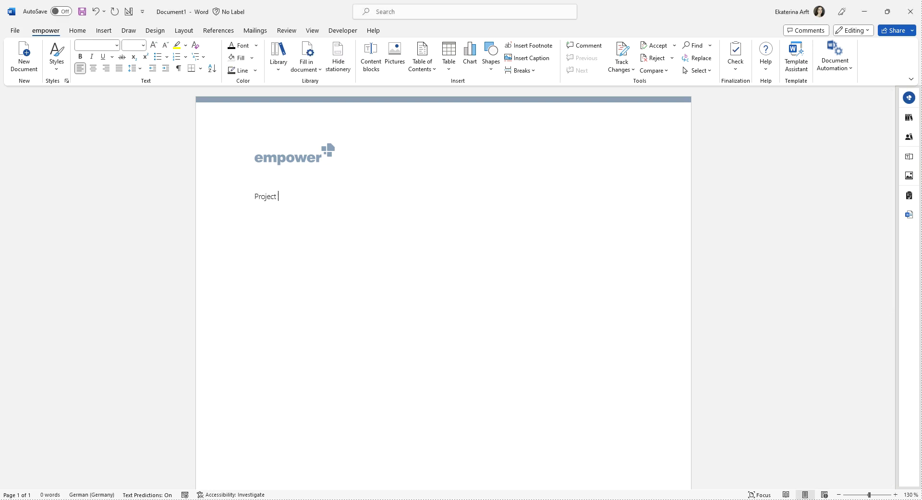
text(Propo)
text(sal)
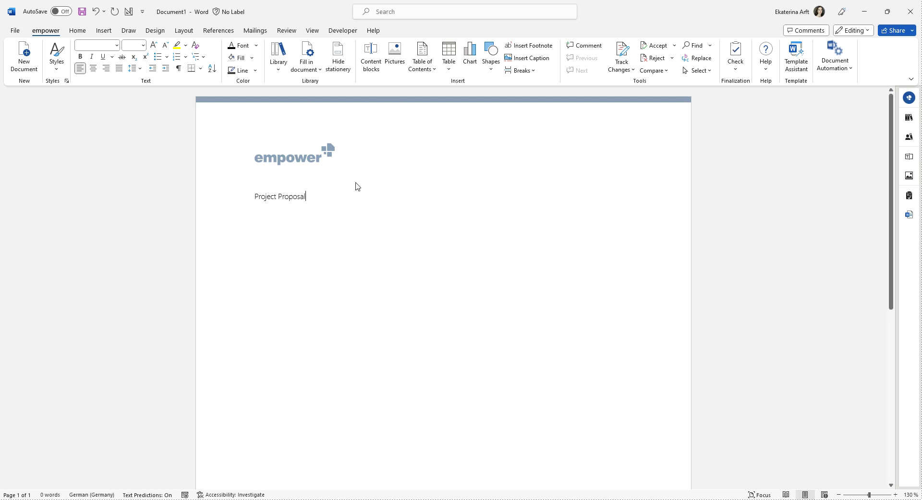
drag(308, 197, 254, 197)
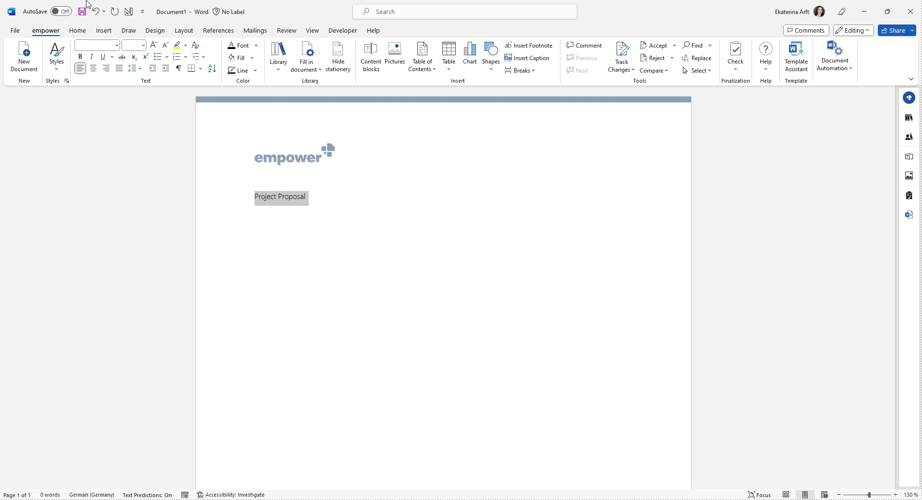
Step: Open the empower Font, Font Size and Font Color lists for the selected heading
click(117, 45)
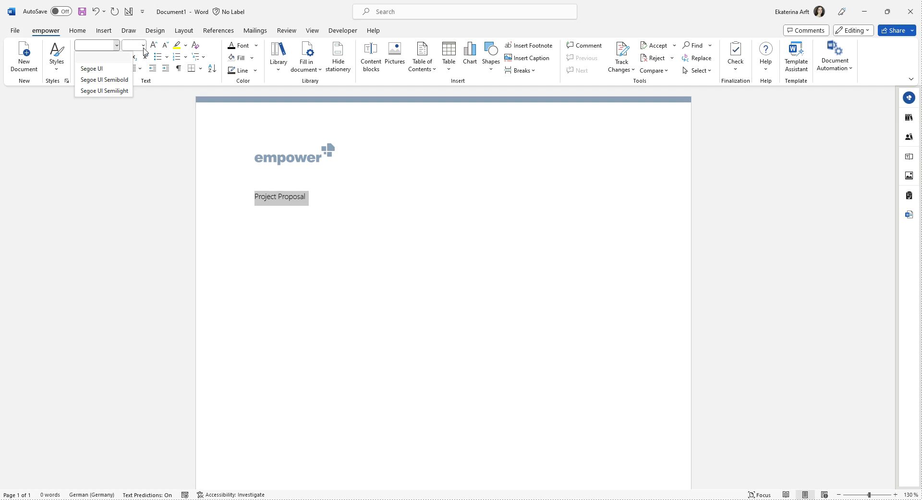
click(143, 46)
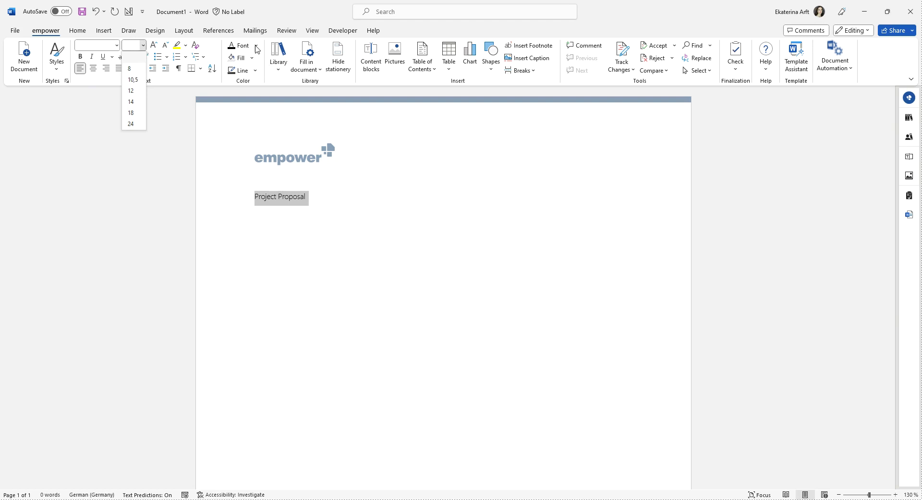
click(257, 48)
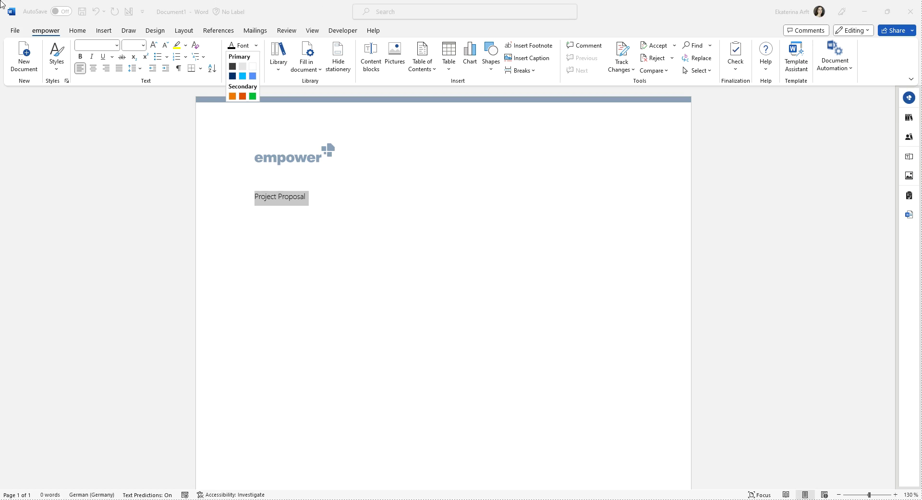
Step: Create a new letter from the Letter DIN A4 template in the empower Library
click(31, 71)
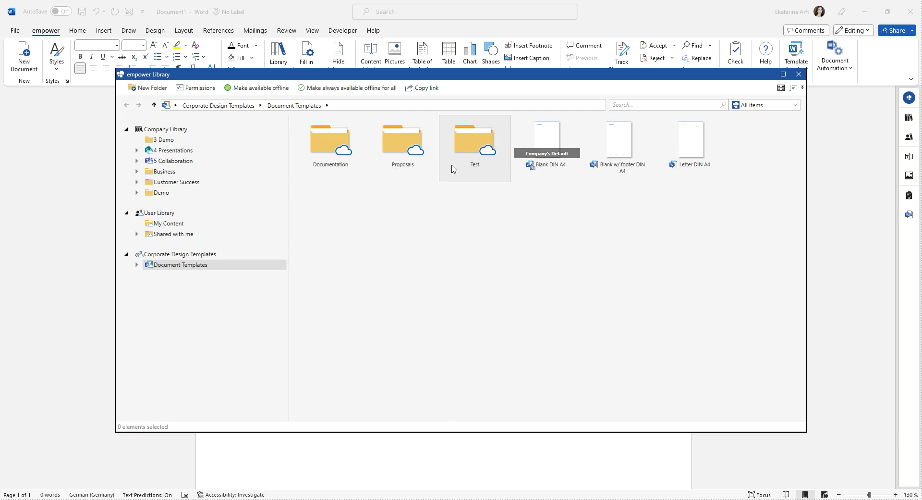
click(692, 152)
double_click(692, 151)
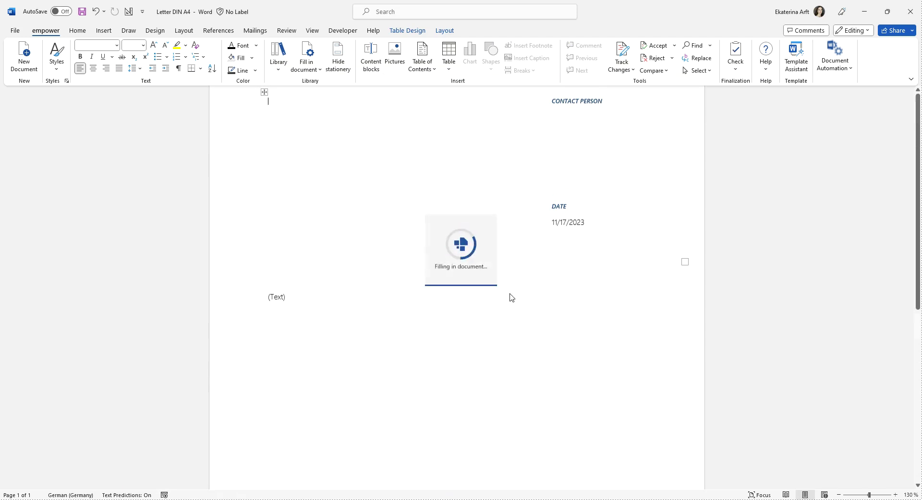
scroll(489, 222, up, 6)
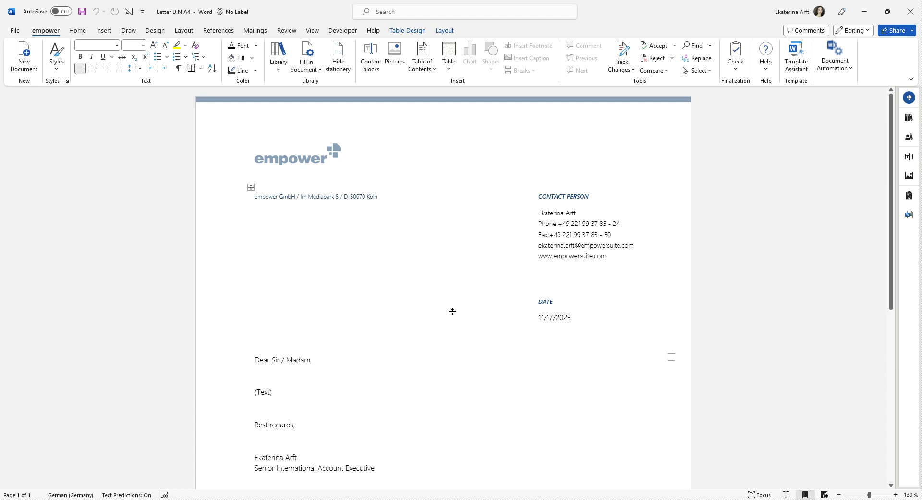
scroll(453, 311, down, 2)
scroll(454, 311, down, 4)
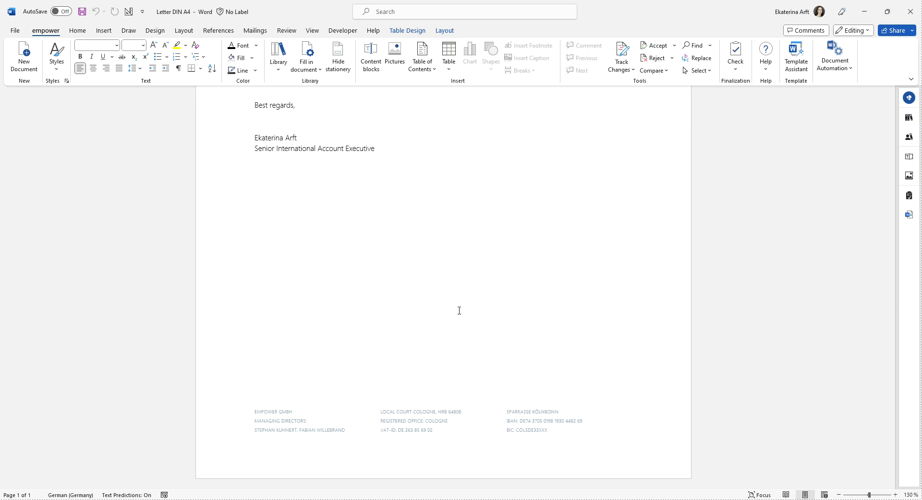
scroll(639, 373, up, 2)
scroll(640, 373, up, 2)
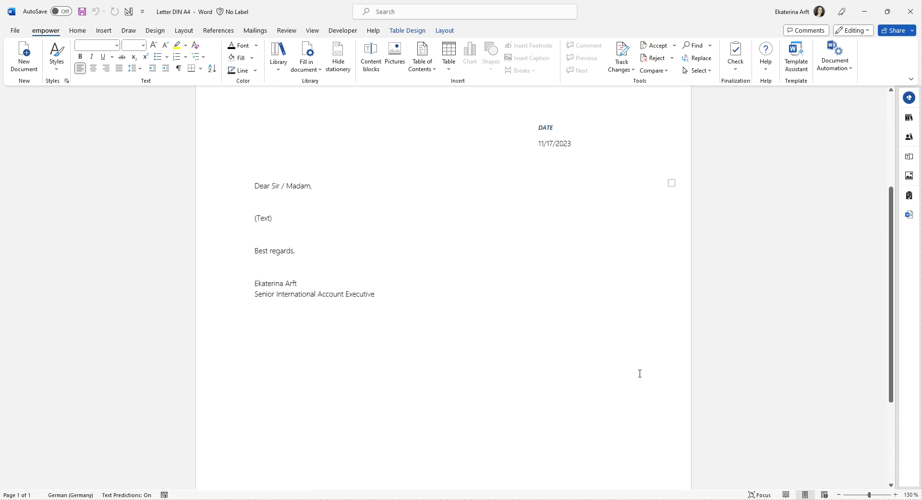
scroll(639, 373, up, 4)
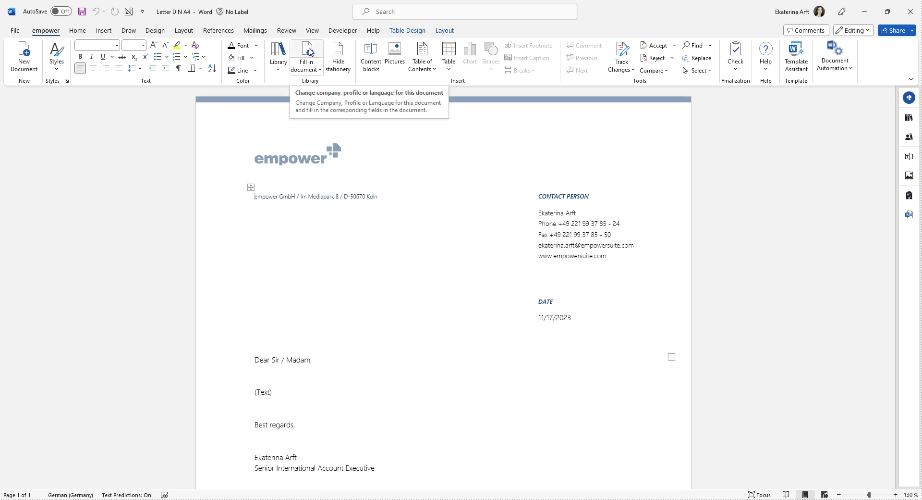
Step: Set the letter's translation to German (Germany) and location to empower GmbH - New York
click(310, 48)
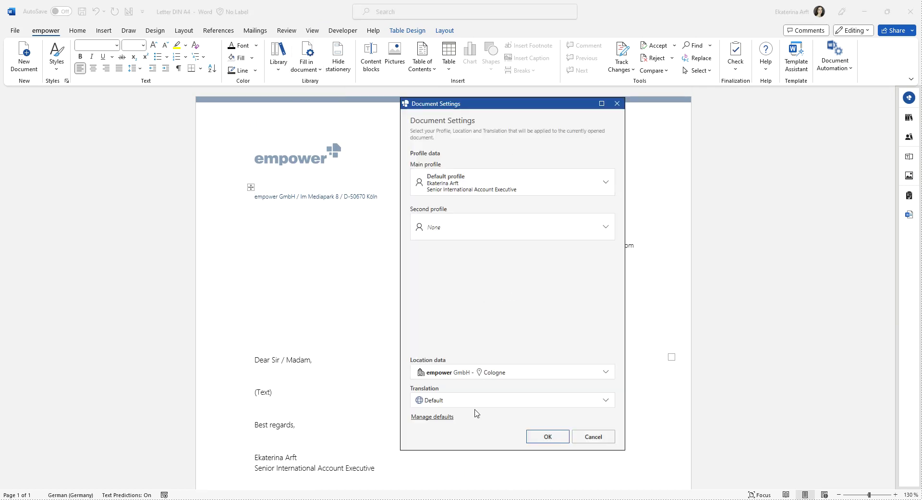
click(538, 401)
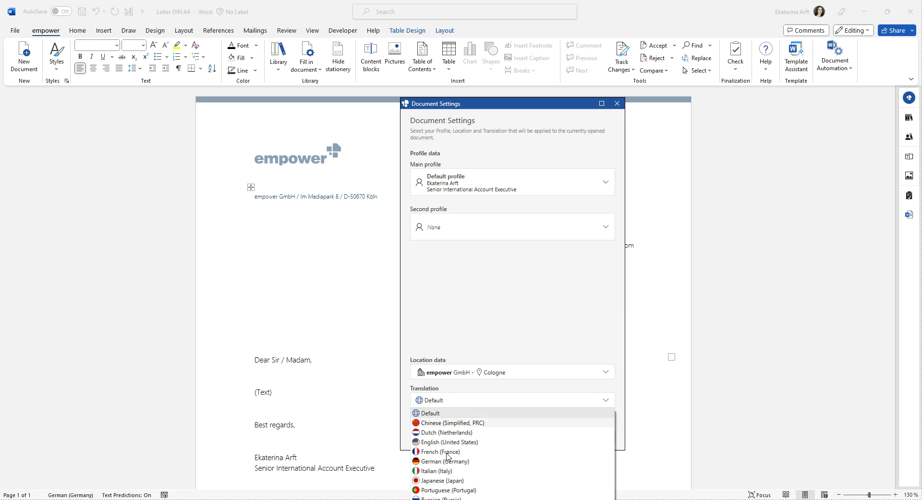
click(445, 461)
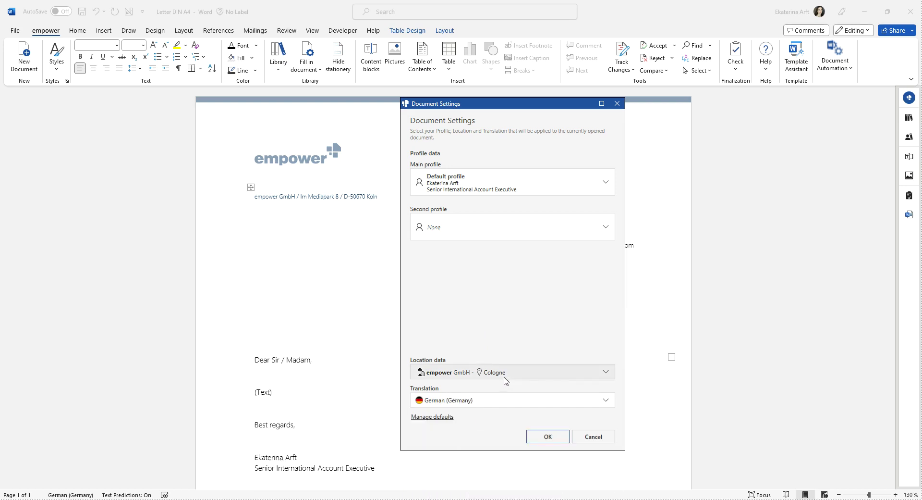
click(507, 380)
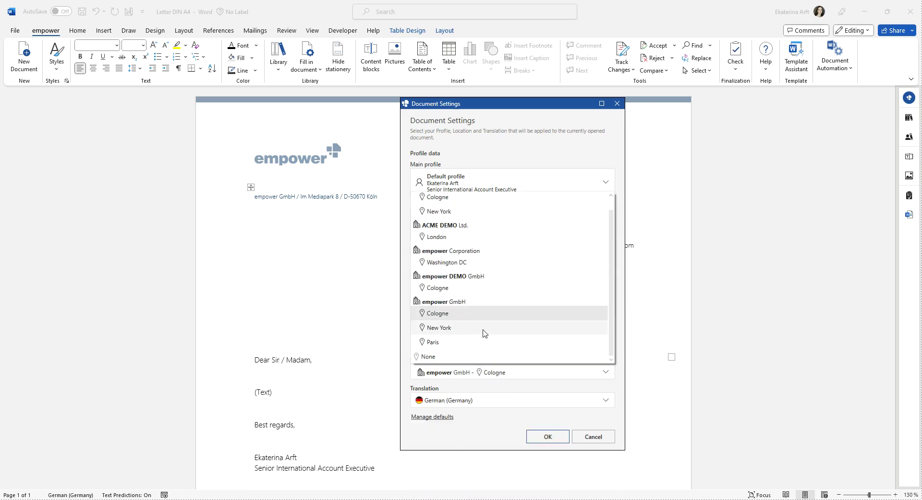
click(483, 331)
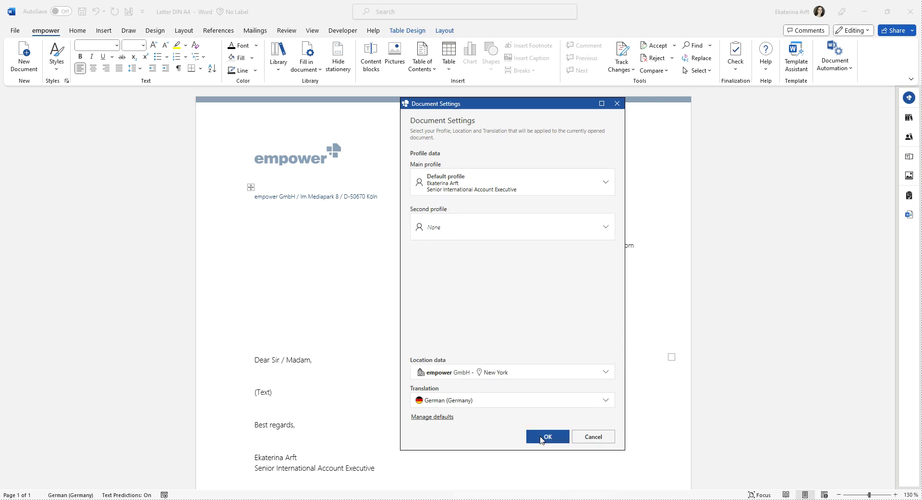
click(542, 436)
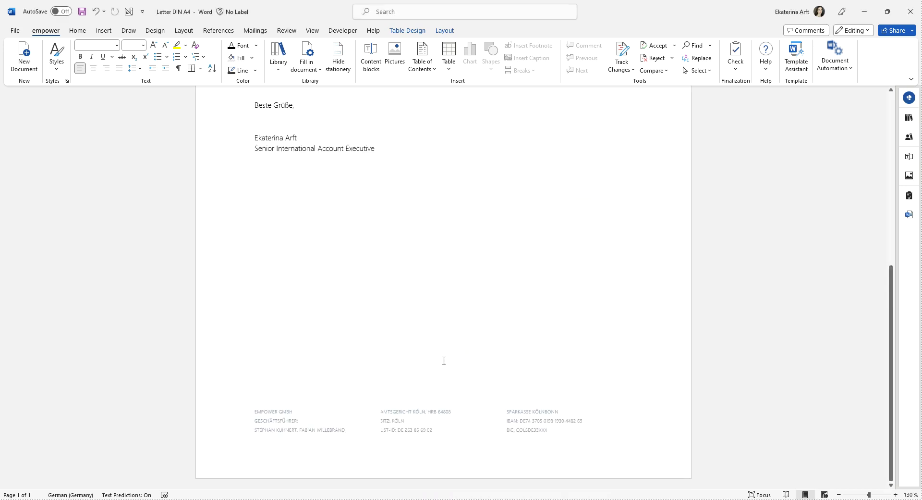
scroll(428, 333, up, 3)
scroll(430, 331, up, 2)
scroll(432, 330, up, 2)
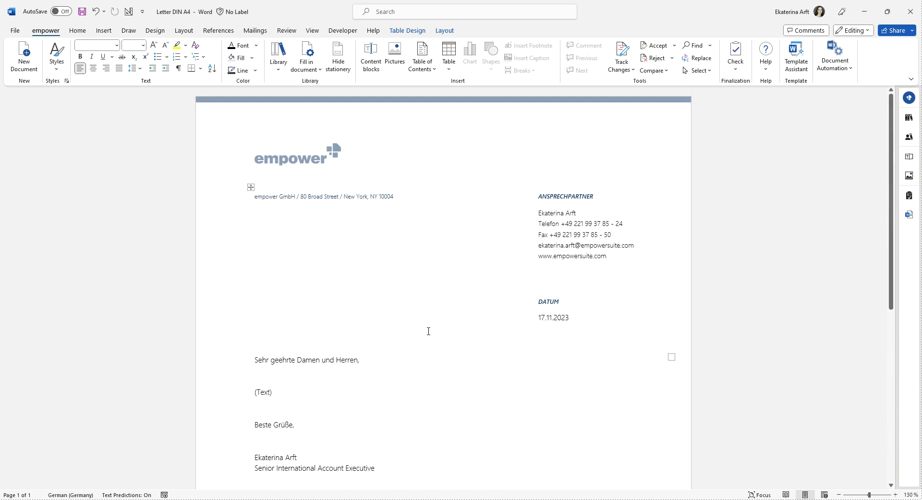
scroll(434, 328, up, 1)
Step: Reset the letter's translation to Default, keeping the New York location, and return to the top
click(307, 60)
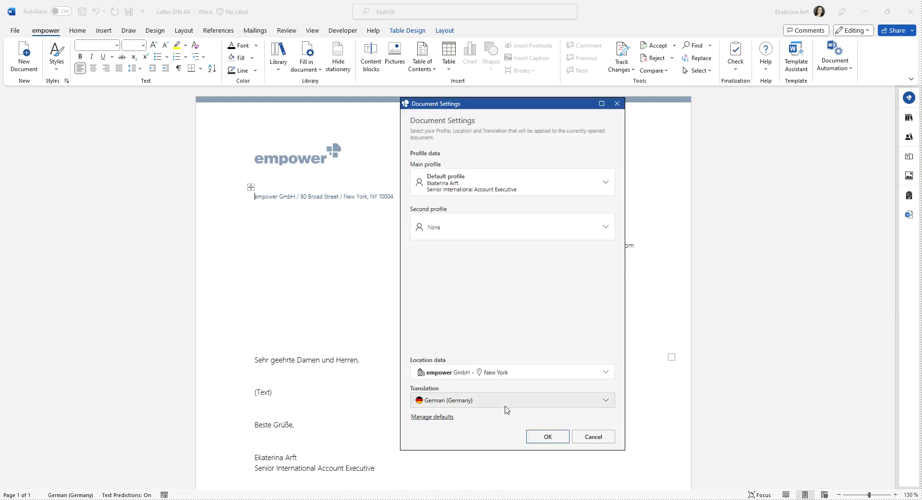
click(506, 404)
click(480, 413)
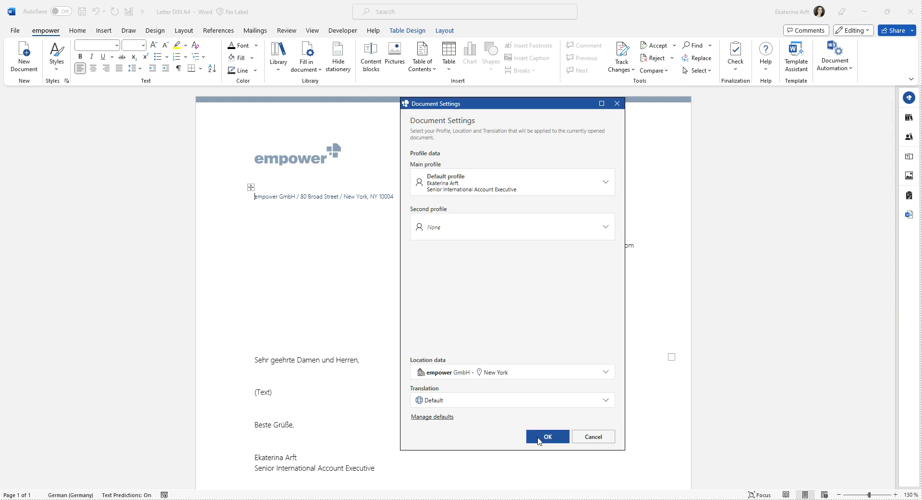
click(541, 437)
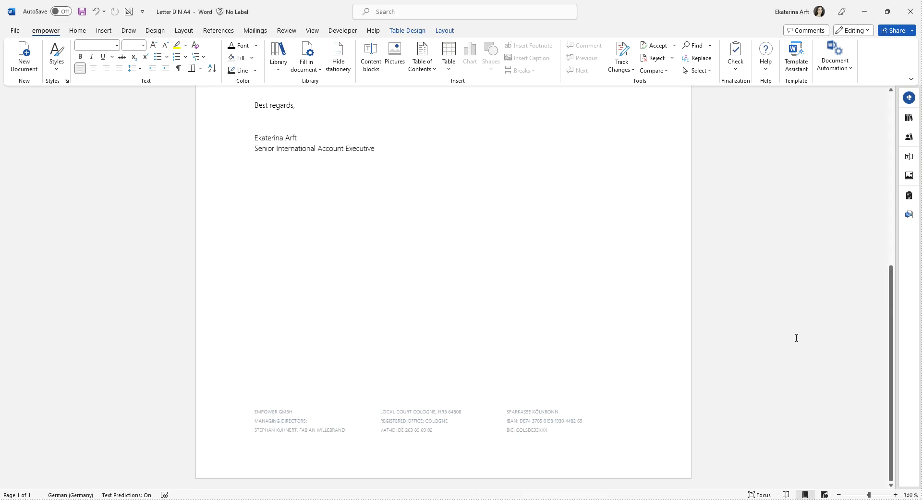
scroll(796, 338, up, 3)
scroll(797, 338, up, 4)
scroll(797, 337, up, 1)
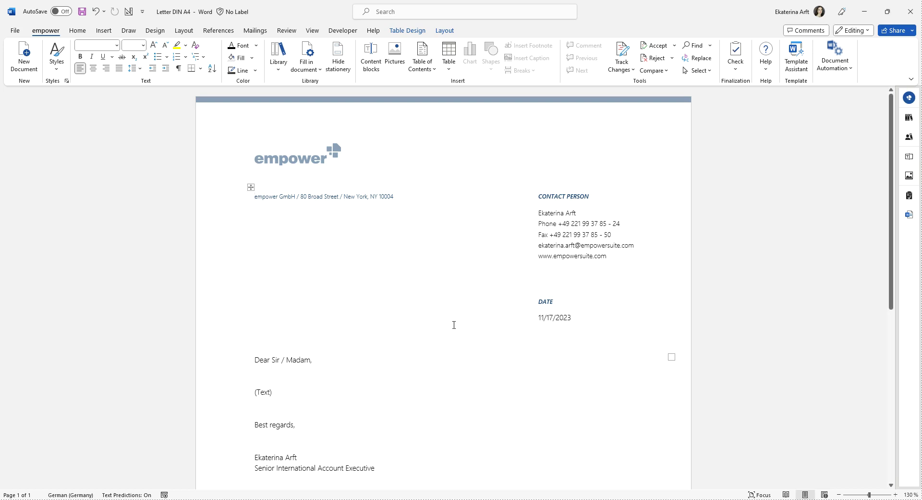
Step: Select the (Text) placeholder and browse content blocks to 1. Text Modules > EN
drag(305, 386, 239, 383)
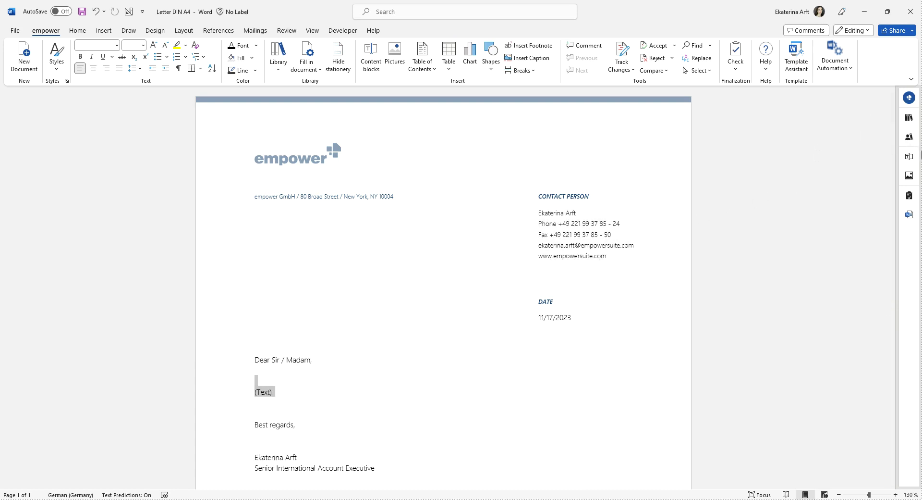
click(908, 159)
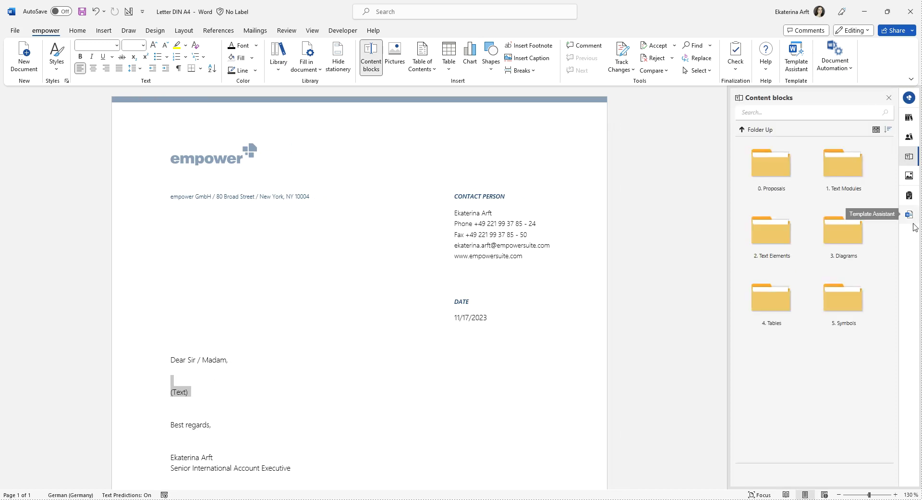
click(858, 175)
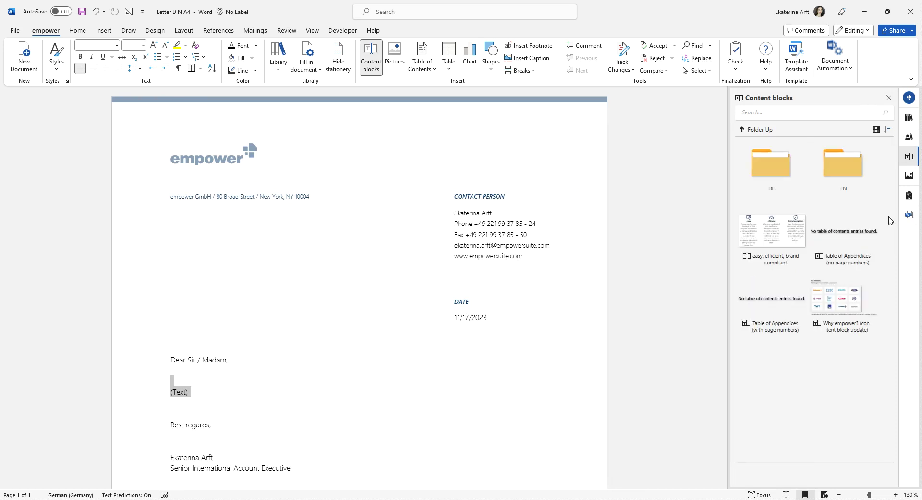
click(856, 176)
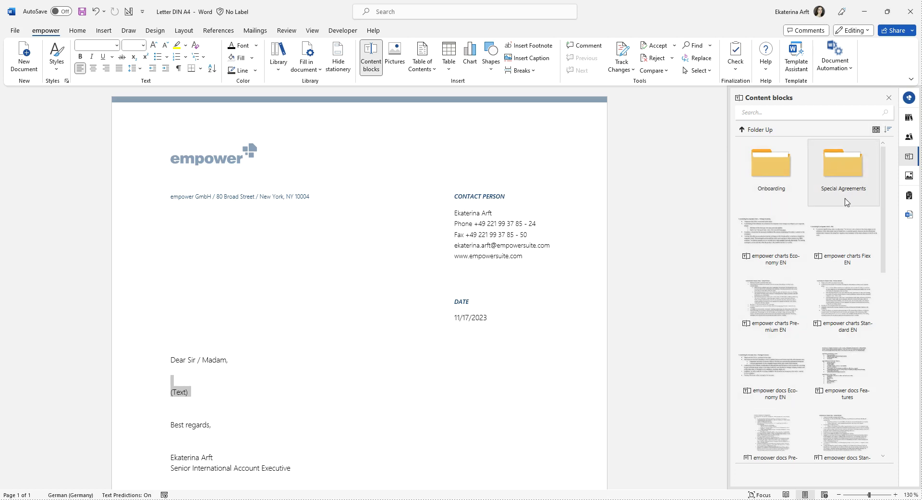
mouse_move(771, 302)
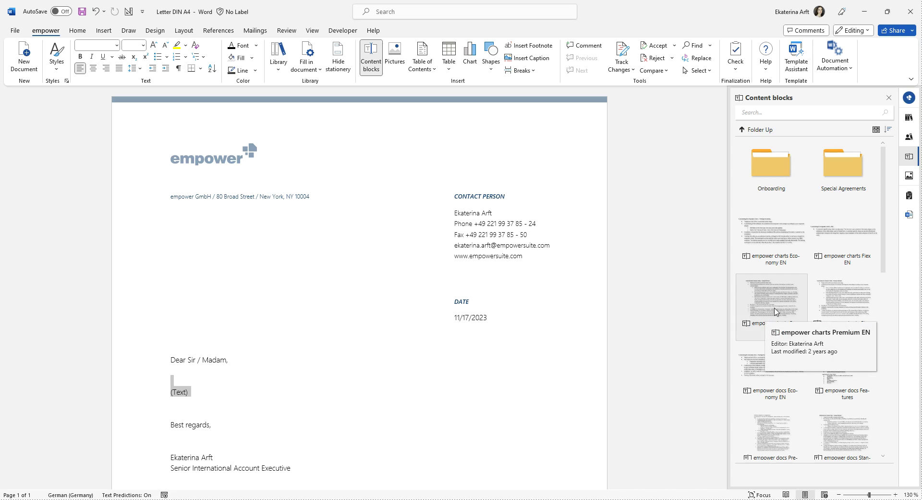
Step: Insert the empower charts Premium EN block and change the Training minutes from 360 to 400
double_click(776, 311)
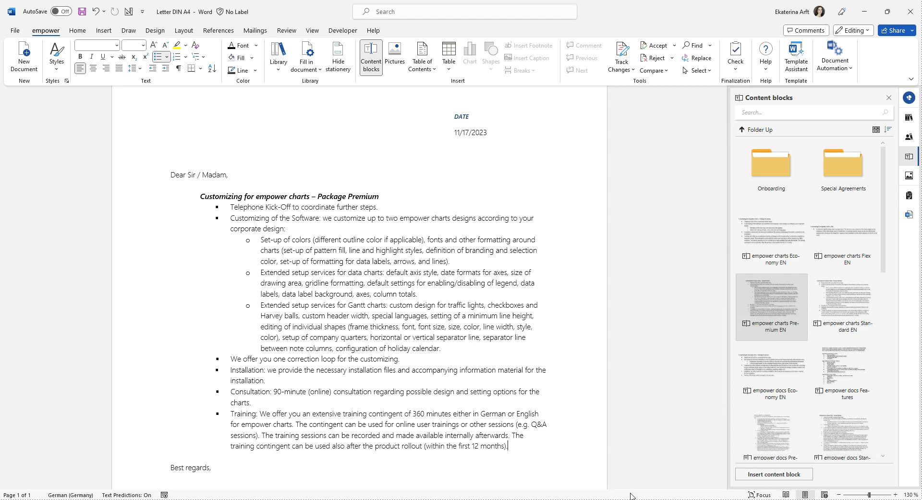
click(417, 414)
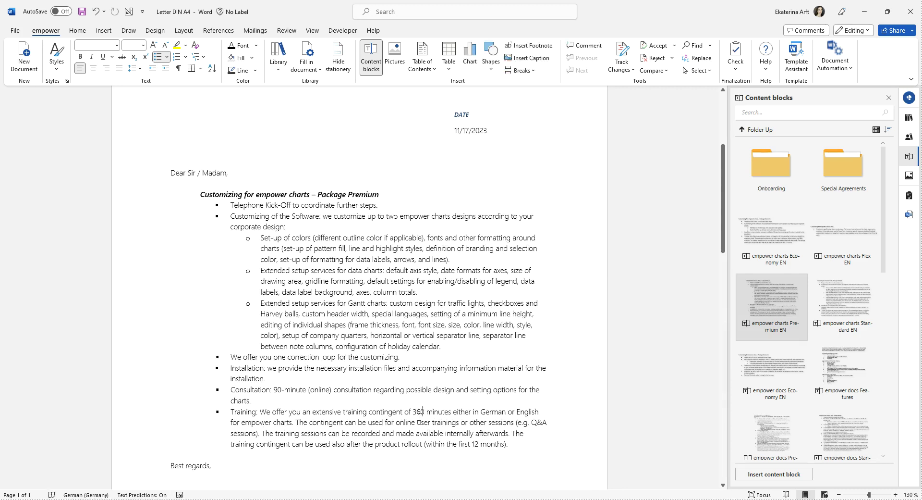
key(BackSpace)
key(BackSpace)
key(Delete)
text(4)
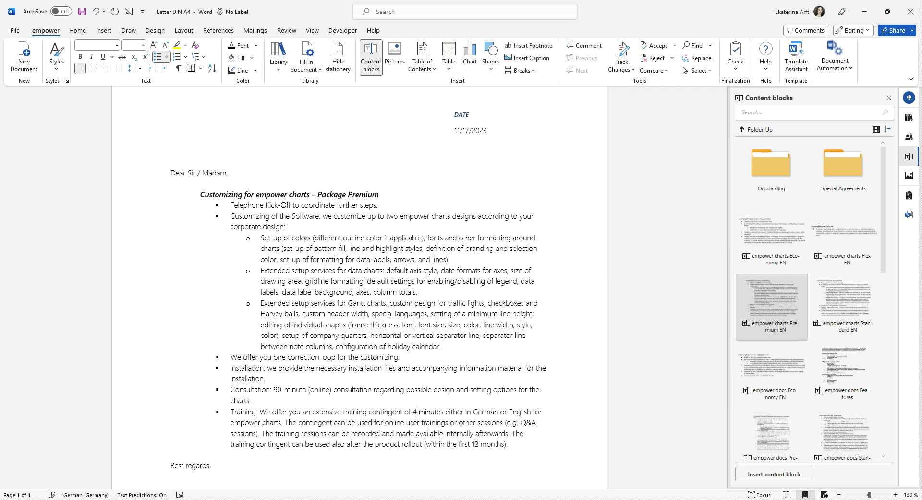
text(00)
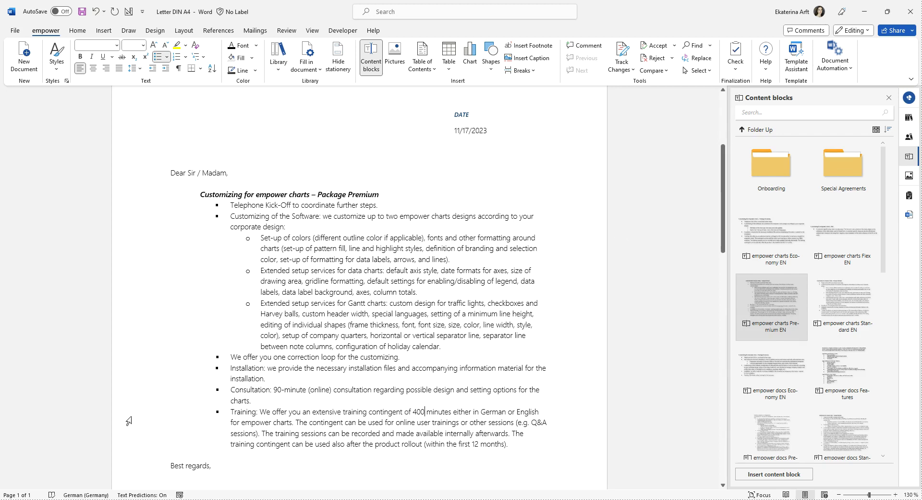
Step: Add two unbulleted blank lines after the Training bullet, above Best regards
click(537, 444)
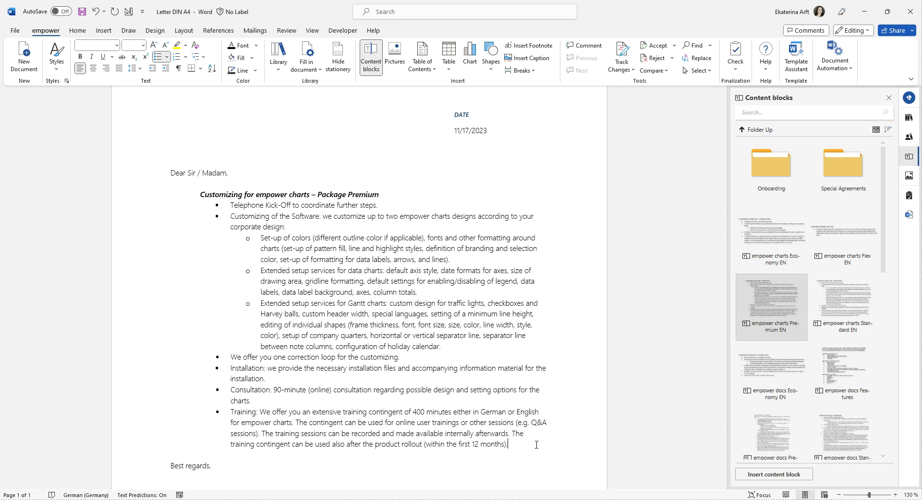
key(Return)
key(BackSpace)
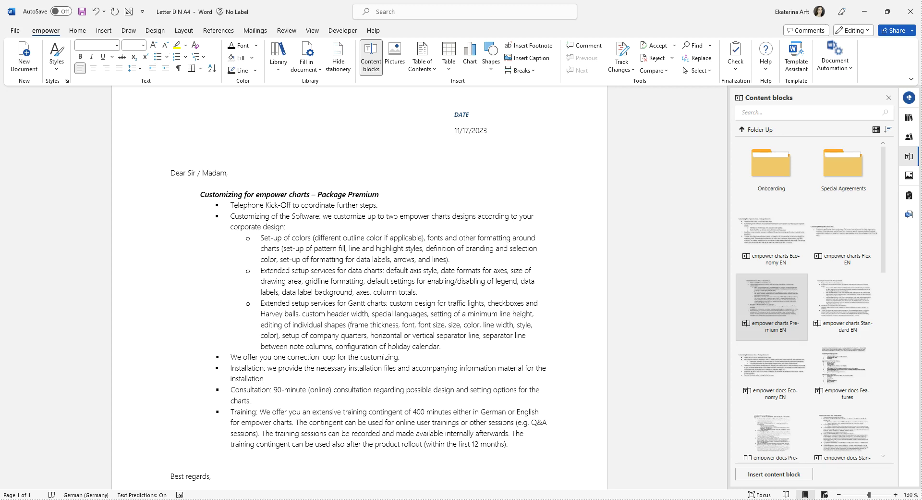
key(BackSpace)
key(Return)
Step: Drag the 100% Stacked Column block from 3. Diagrams into the letter above Best regards
click(769, 131)
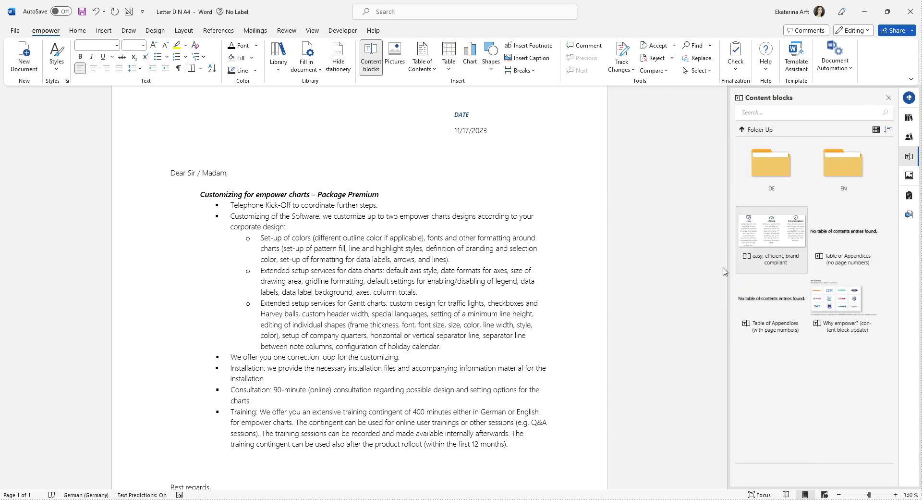
click(758, 129)
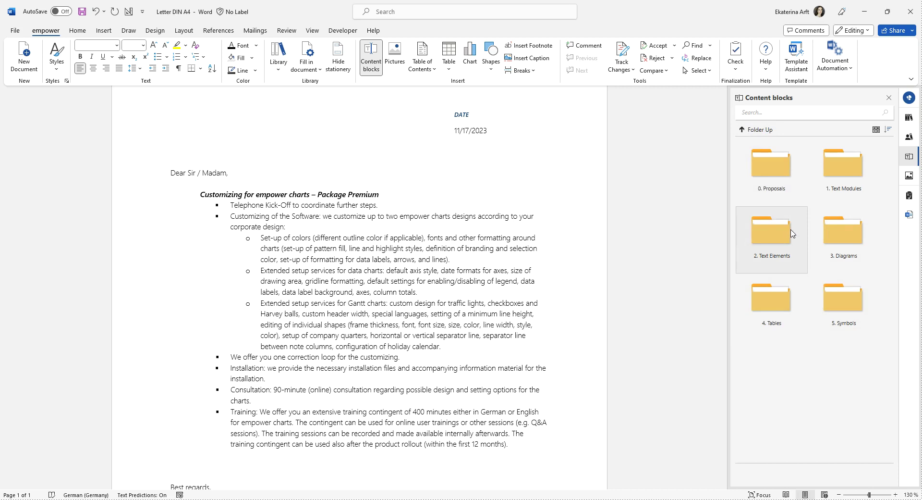
double_click(842, 236)
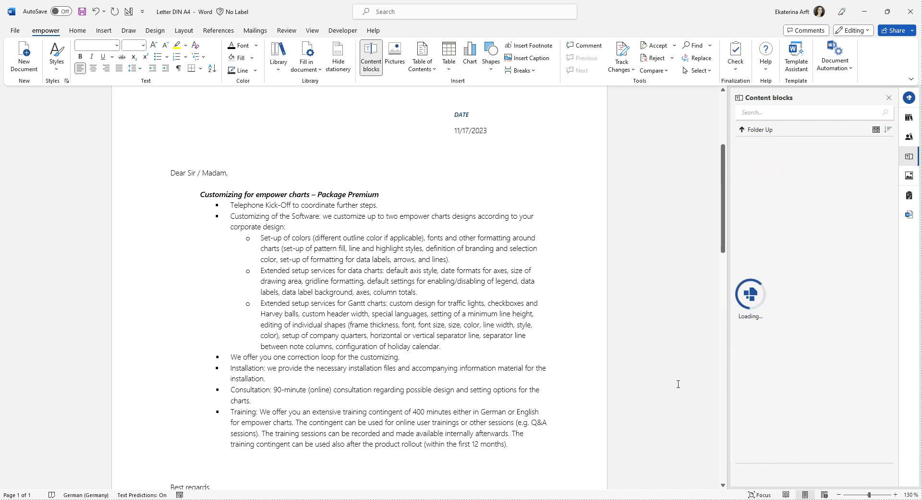
drag(844, 166, 545, 446)
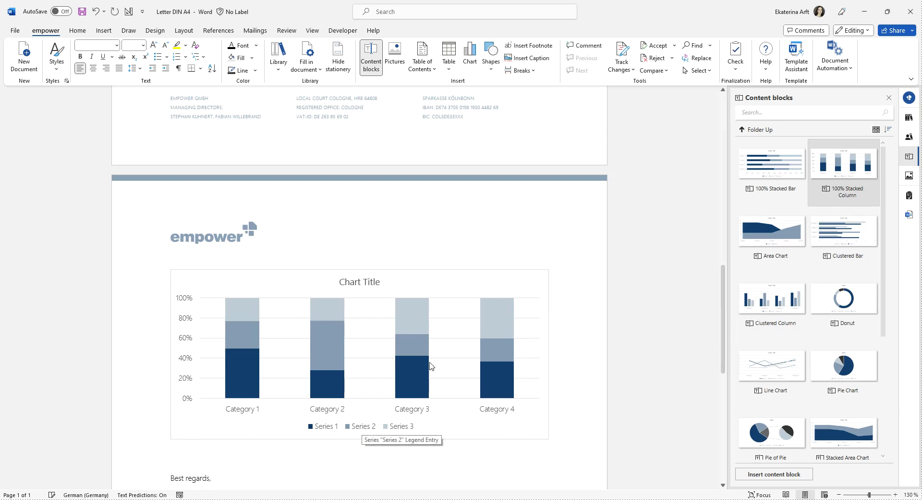
Step: Insert the Divider Image from the Live Demo picture folder below the chart
click(758, 129)
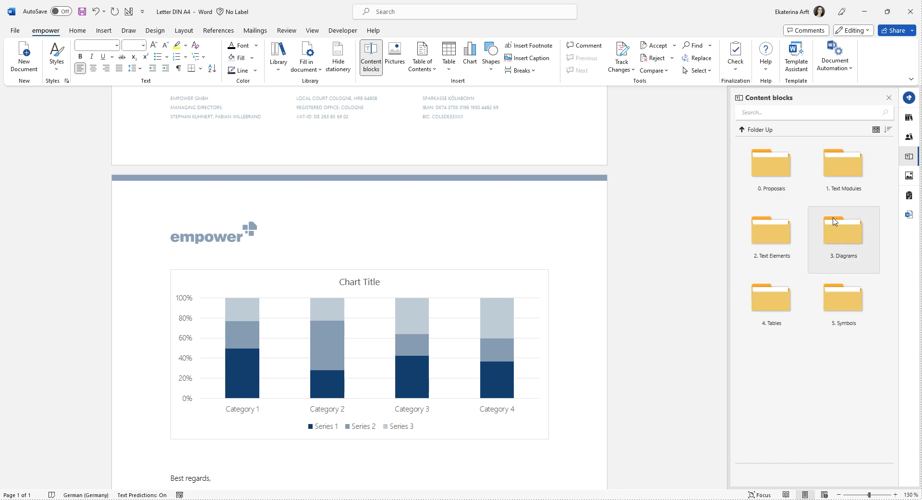
click(909, 179)
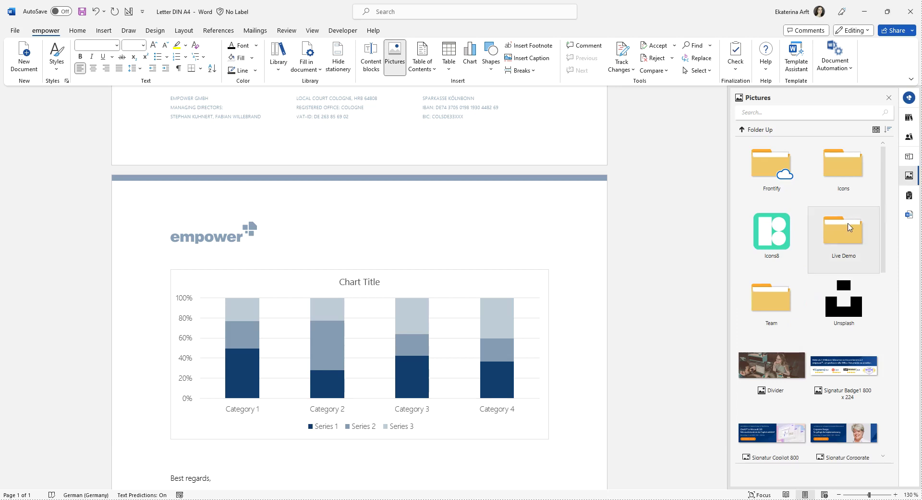
click(848, 226)
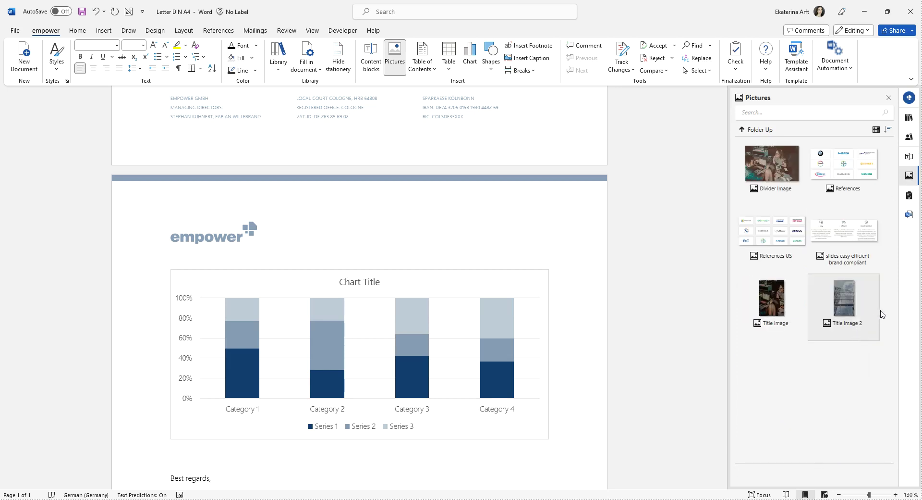
double_click(771, 182)
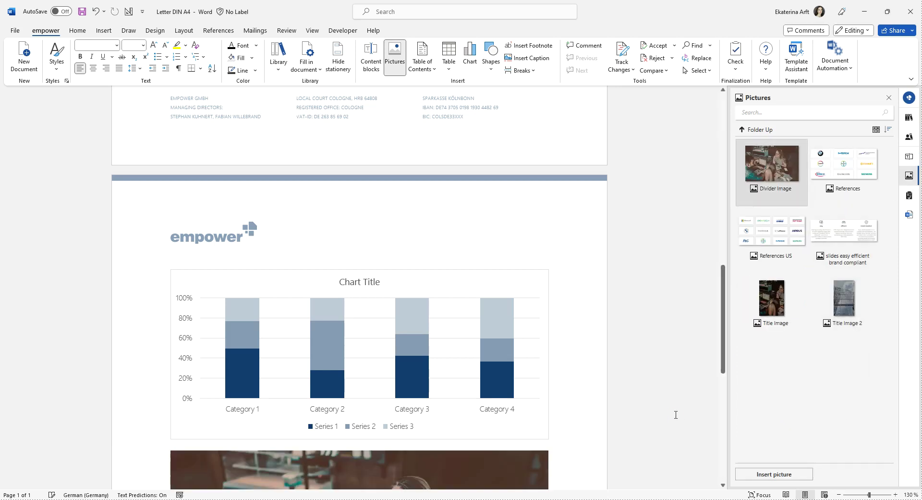
scroll(372, 335, down, 2)
scroll(380, 355, down, 1)
scroll(399, 412, down, 2)
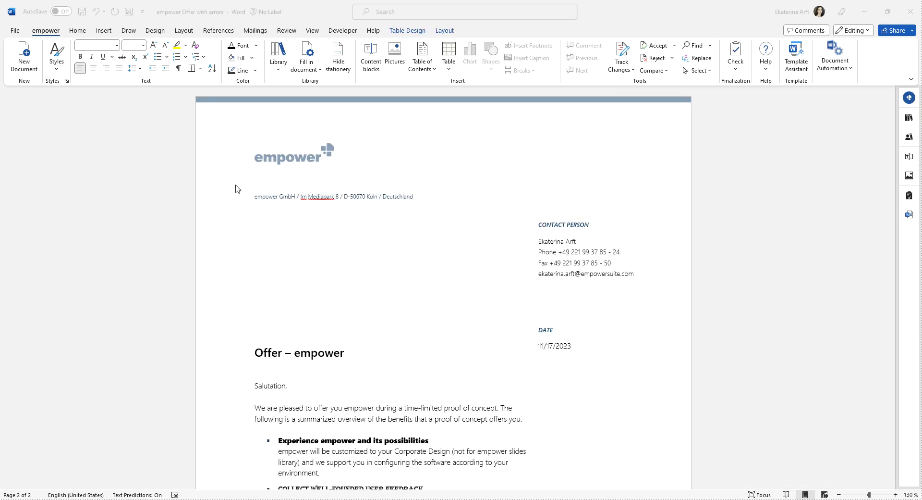
Step: Run the empower Document Check on the offer from the Check dropdown
click(739, 73)
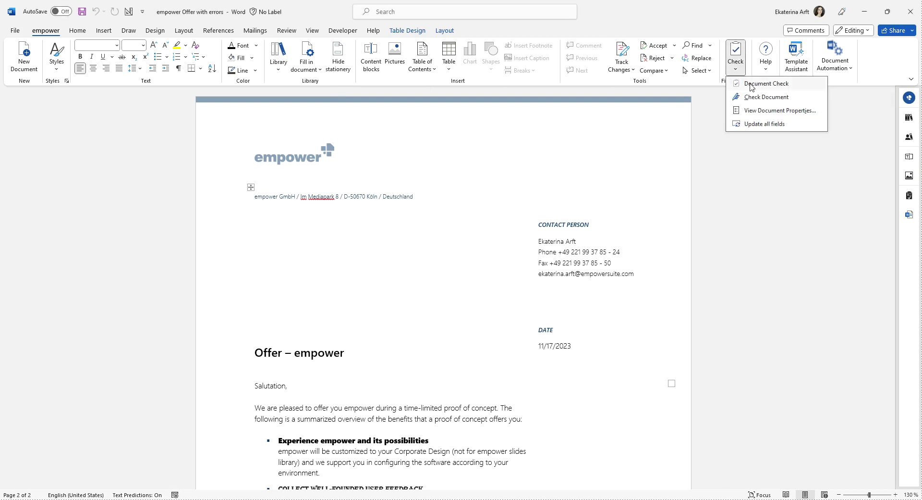
click(749, 83)
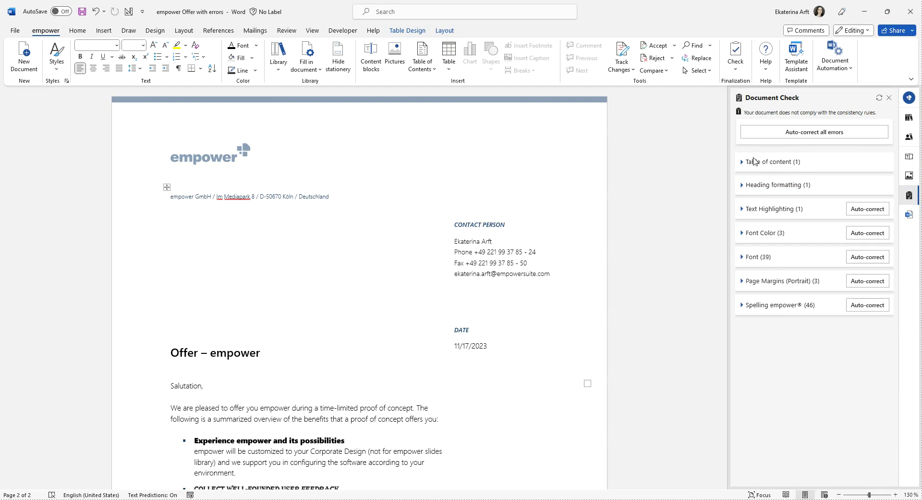
Step: Review the Heading formatting finding and the highlighted '30 Tage' text
click(776, 186)
click(782, 202)
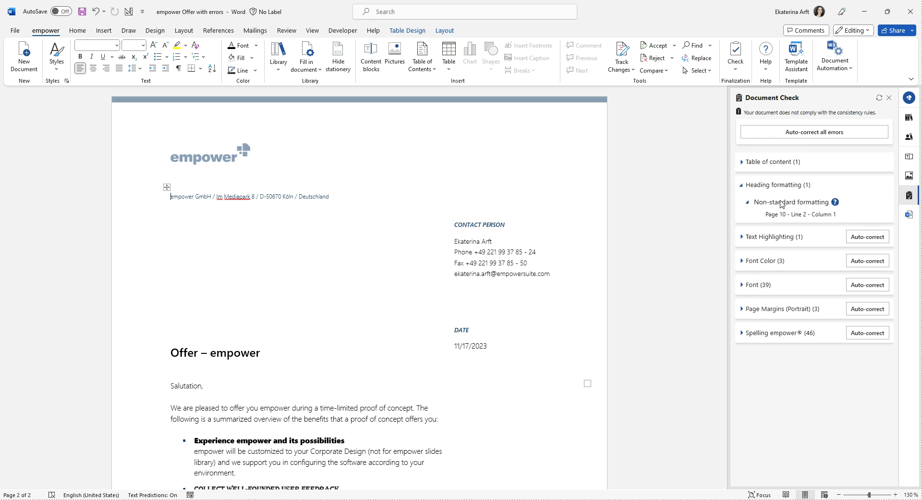
click(820, 214)
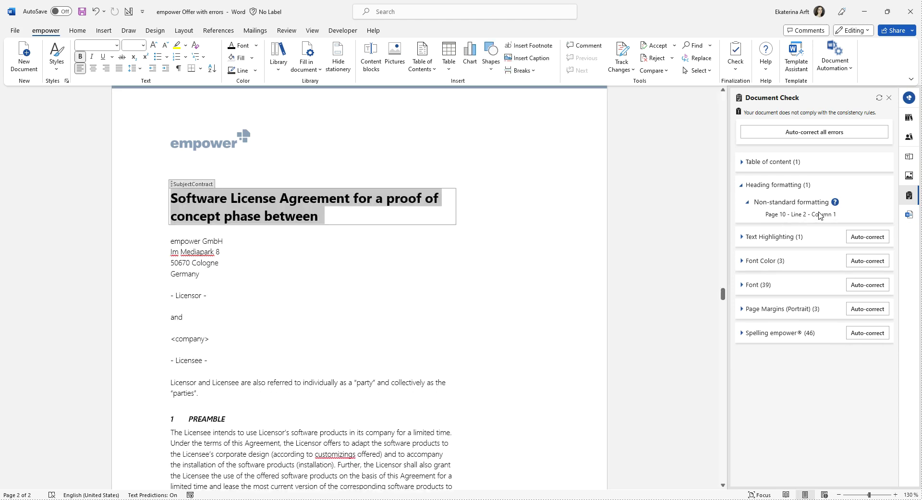
click(774, 236)
click(793, 255)
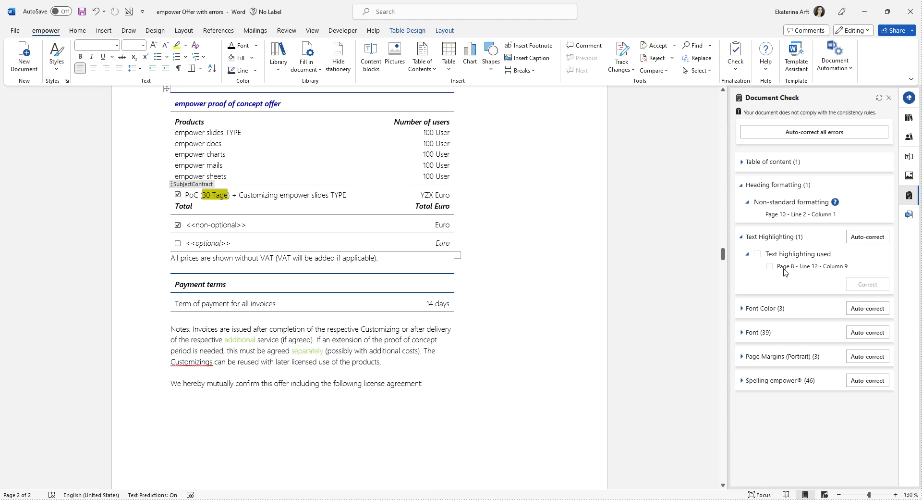
Step: Review the green font colour, Font, Page Margins and empower® spelling findings, then auto-correct all errors
click(760, 310)
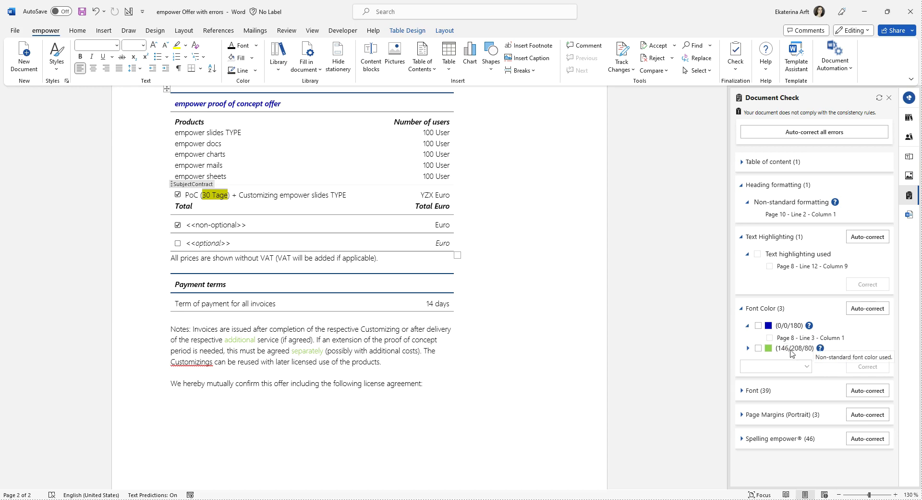
click(791, 350)
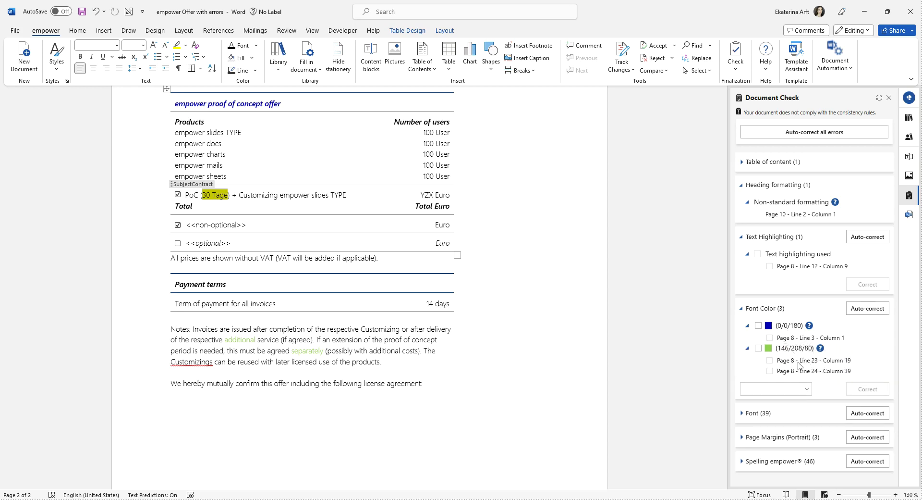
click(800, 363)
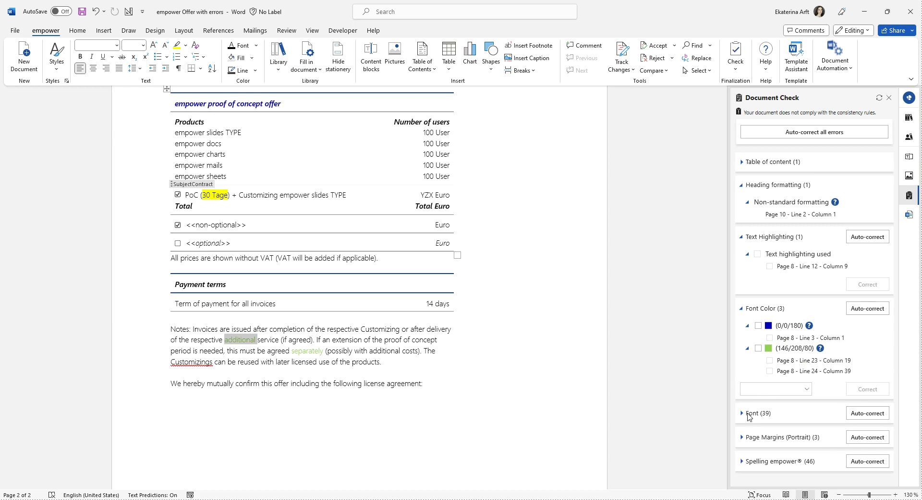
click(760, 416)
scroll(761, 408, down, 3)
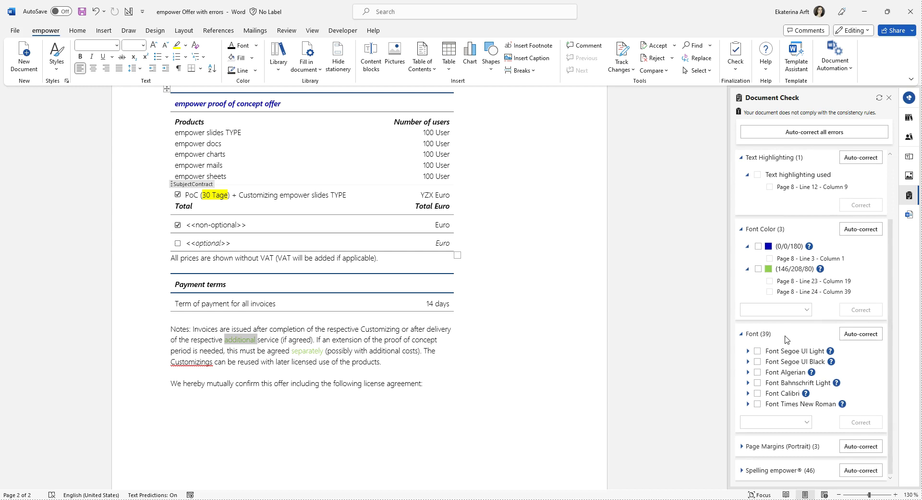
click(768, 448)
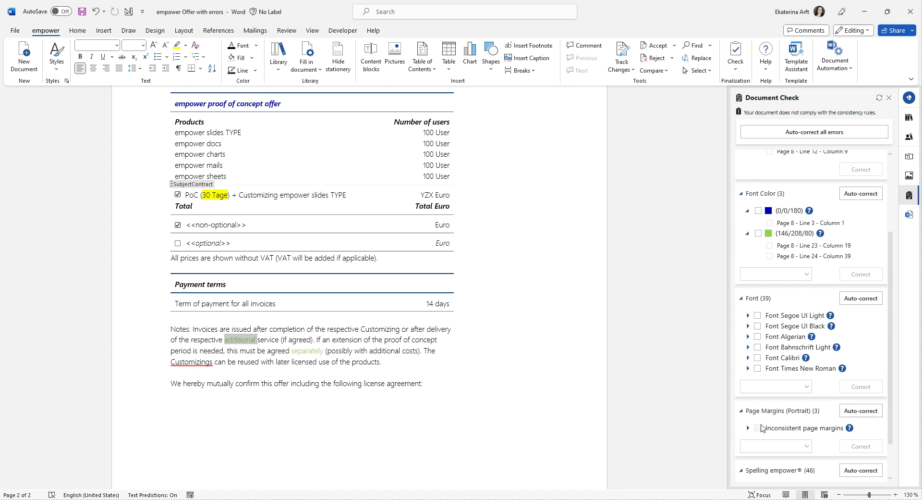
click(774, 471)
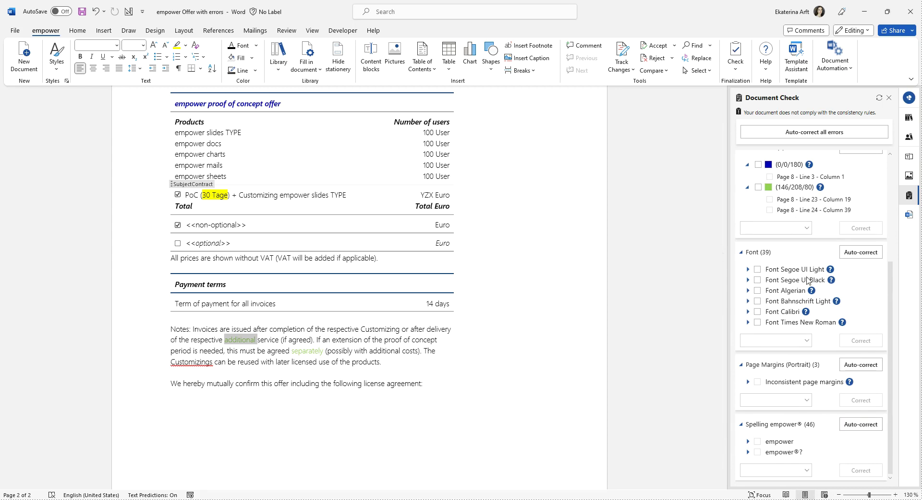
mouse_move(807, 279)
click(797, 132)
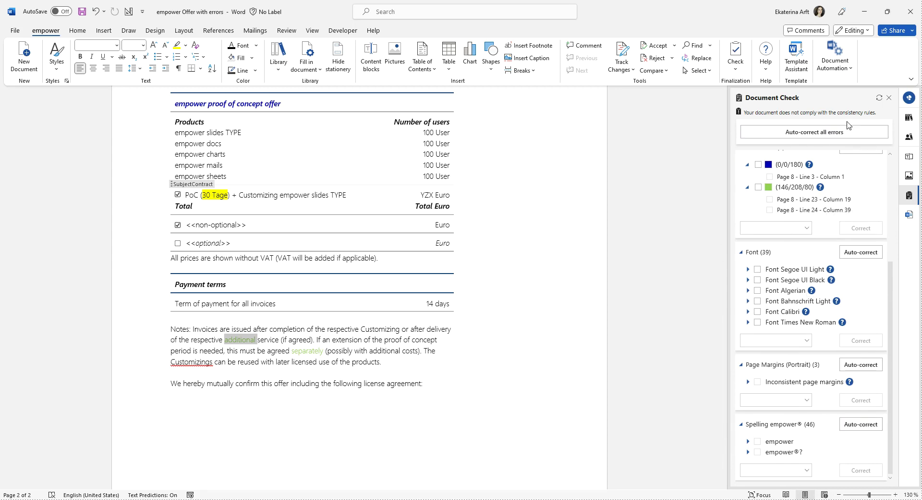
Step: Auto-correct all flagged errors, turning empower into empower®, and close the Document Check results
click(811, 134)
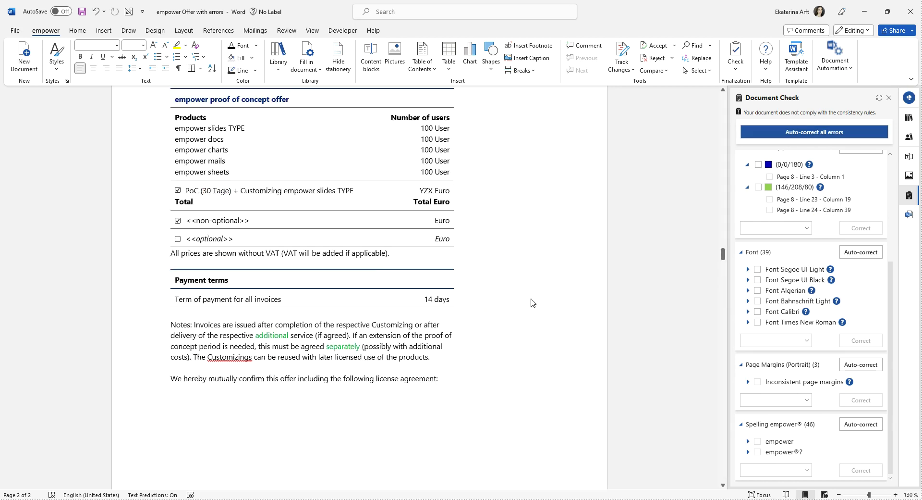
scroll(644, 282, down, 5)
scroll(645, 282, down, 1)
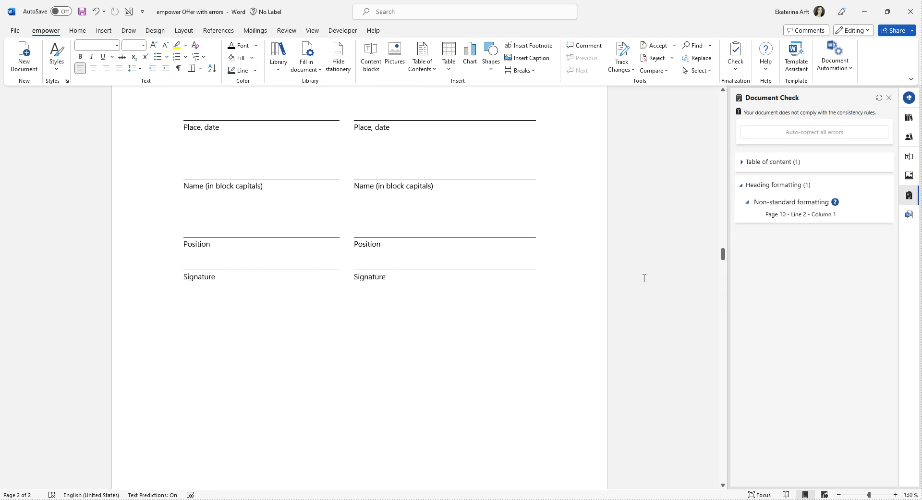
click(889, 97)
Step: Scroll through the corrected offer down to the proof of concept pricing table to verify it
scroll(865, 154, up, 4)
scroll(879, 202, up, 6)
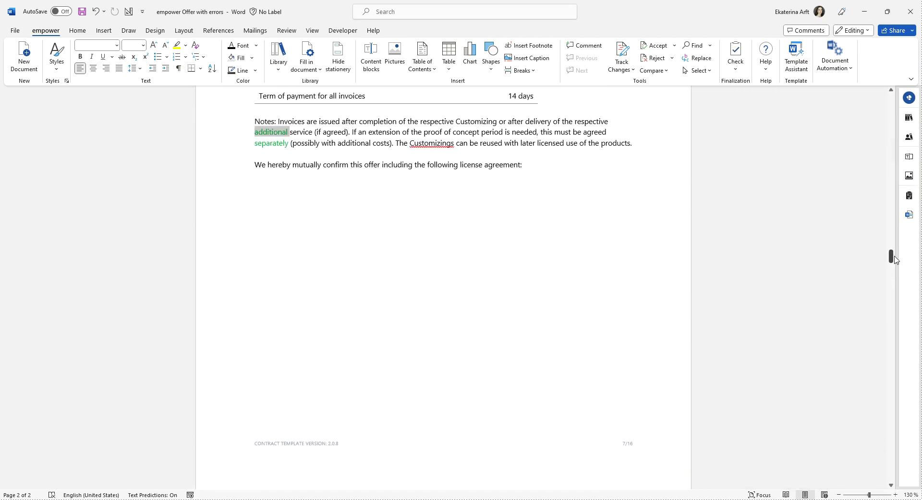
drag(891, 256, 891, 98)
scroll(642, 349, down, 2)
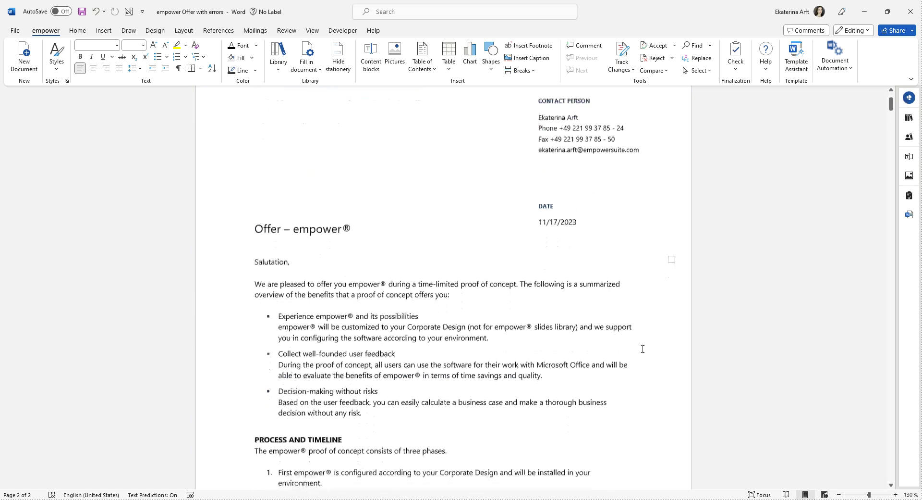
scroll(378, 282, down, 3)
scroll(378, 283, down, 2)
scroll(378, 283, down, 5)
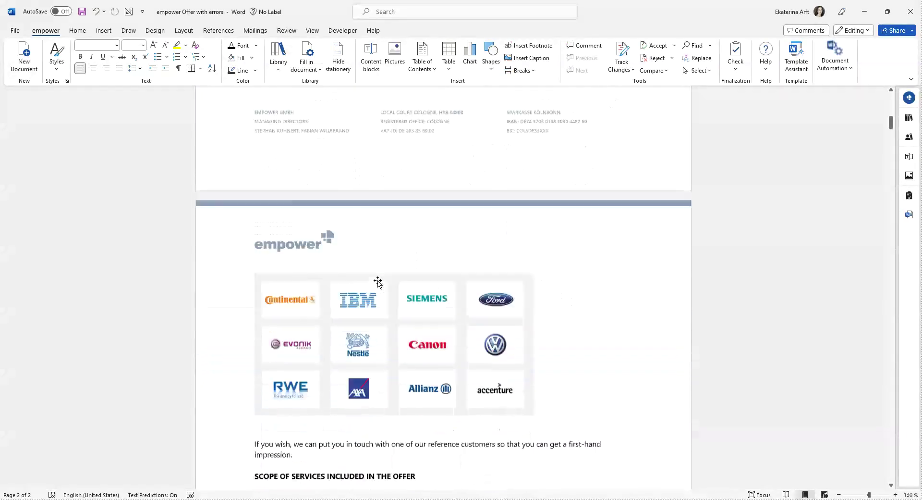
scroll(378, 283, down, 4)
scroll(378, 282, down, 5)
scroll(378, 282, down, 5)
scroll(378, 279, down, 2)
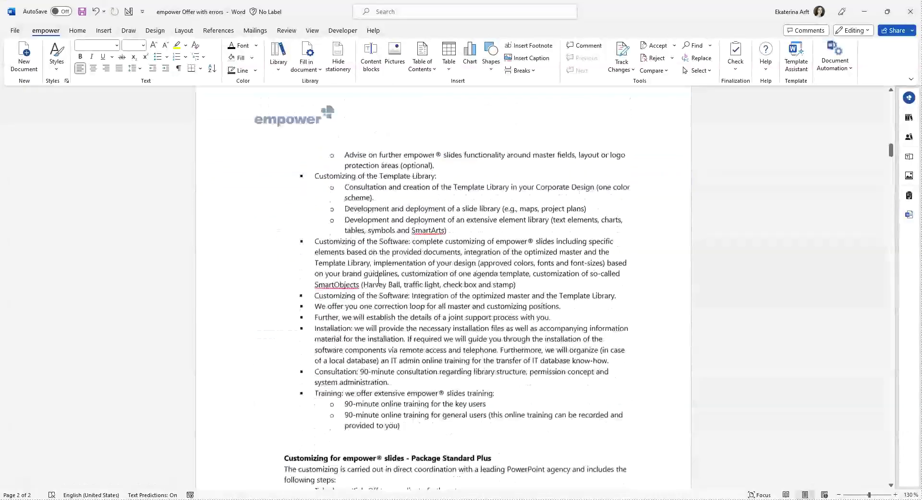
scroll(378, 279, down, 3)
scroll(372, 281, down, 1)
scroll(372, 281, down, 2)
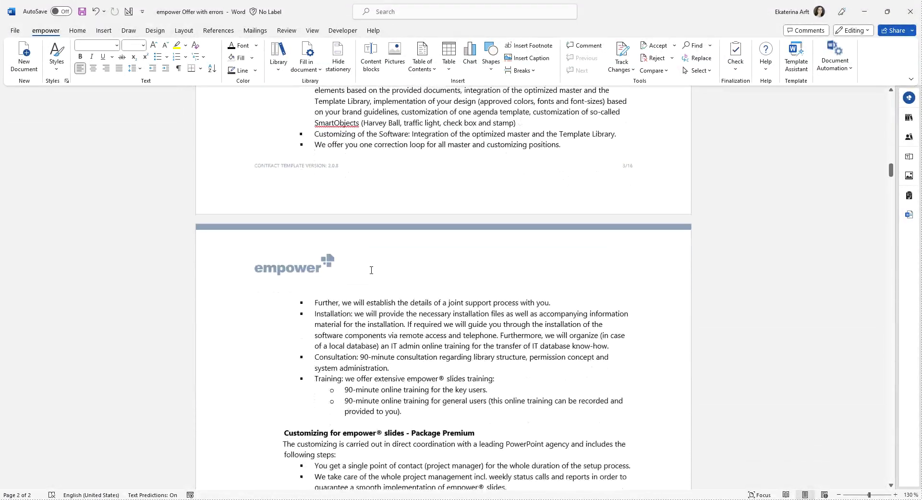
scroll(372, 281, down, 5)
scroll(372, 281, down, 6)
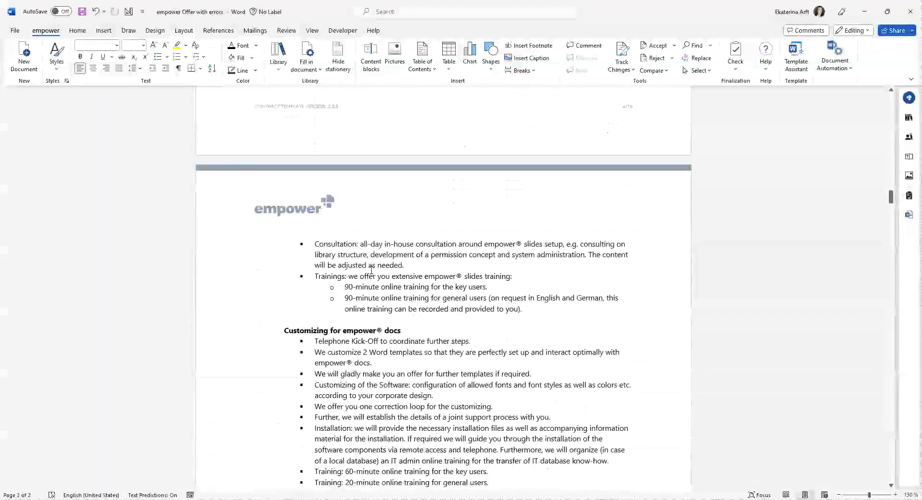
scroll(431, 169, down, 10)
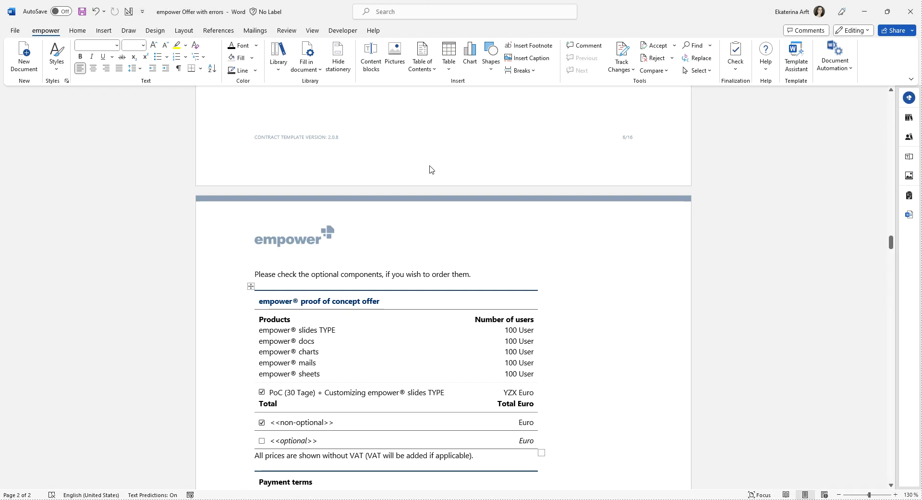